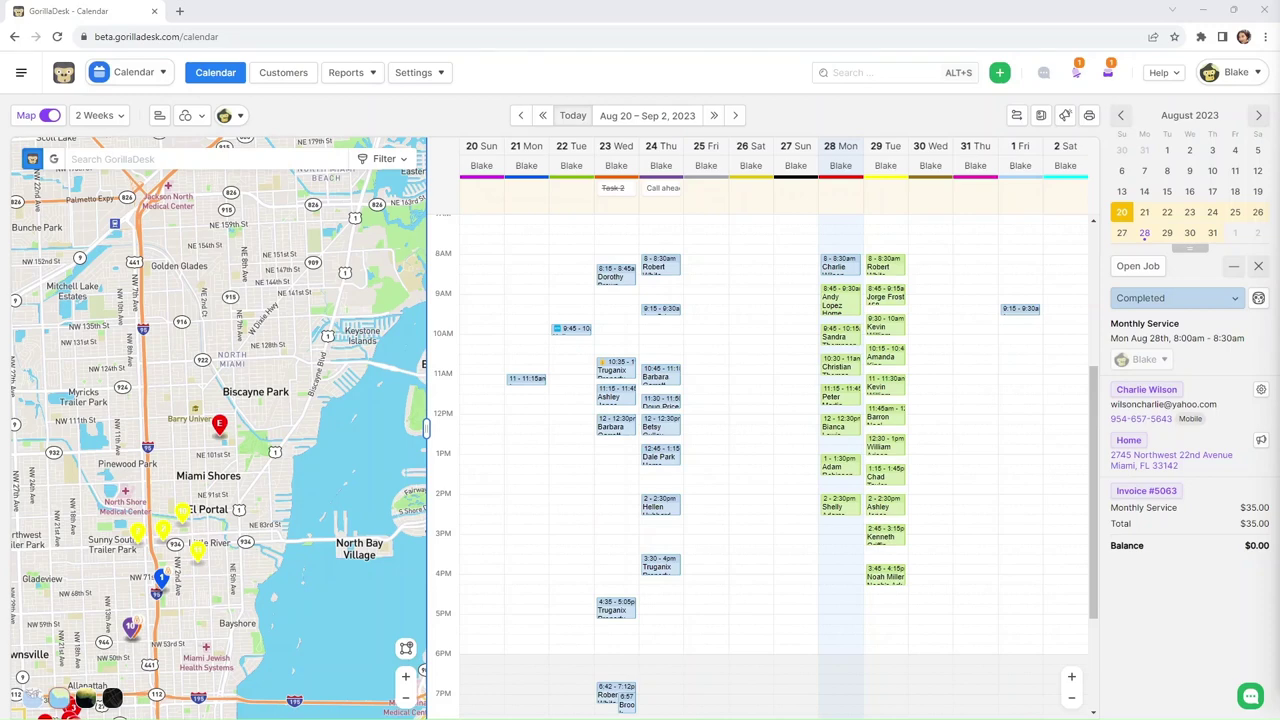
- Switch from the Calendar to the Addons page using the app-switcher dropdown
{"action": "left_click", "coordinate": [124, 74]}
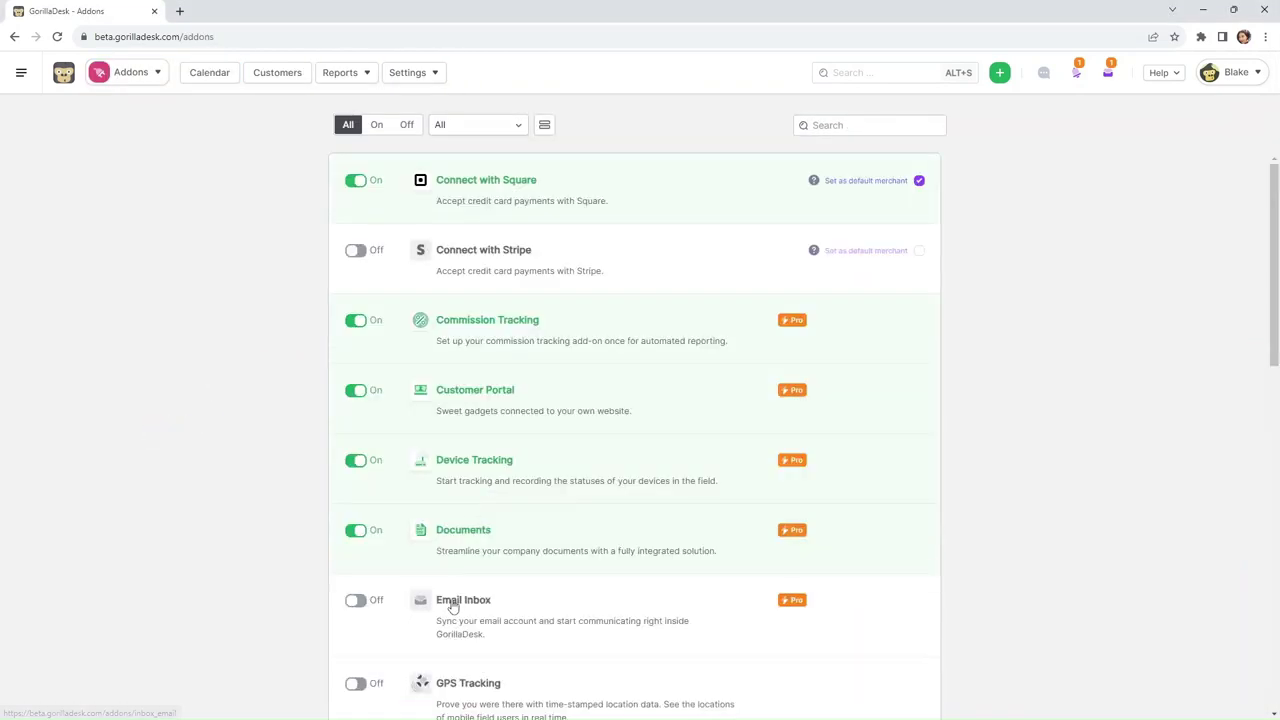
- Open the Email Inbox add-on and paste a signature with the contact's name, phone and e-mail
{"action": "left_click", "coordinate": [452, 604]}
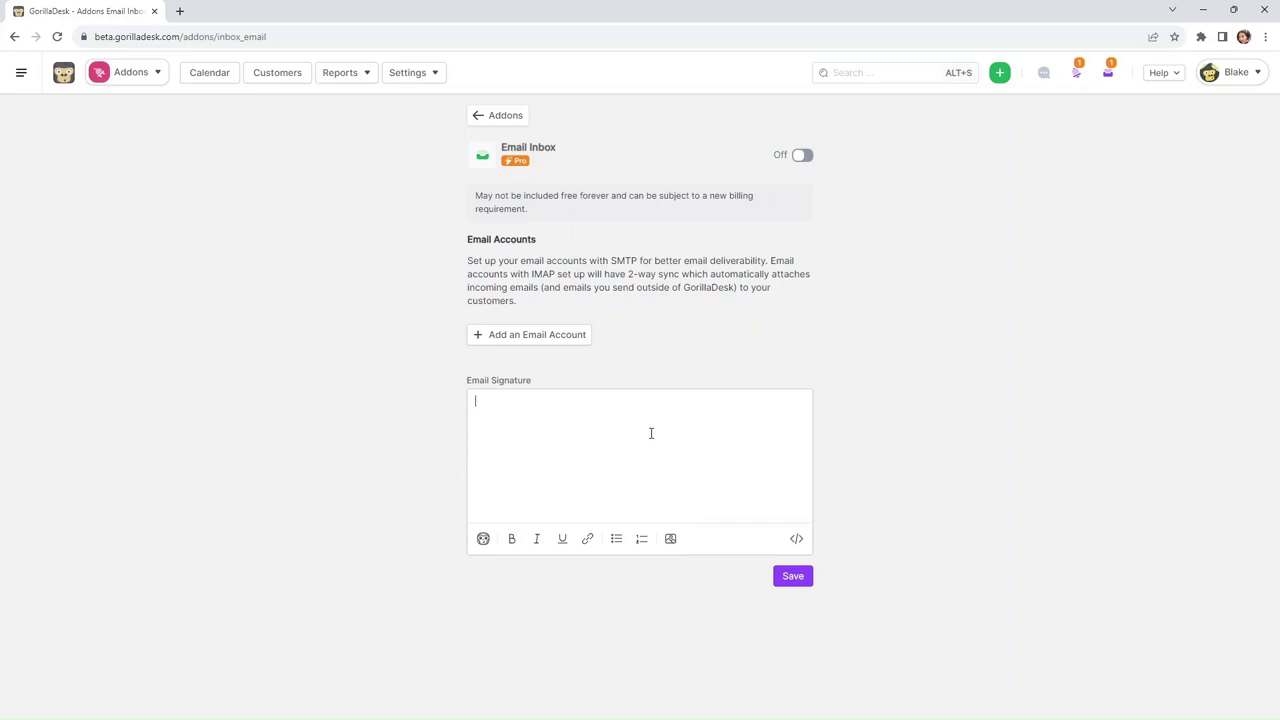
{"action": "key", "text": "ctrl+v"}
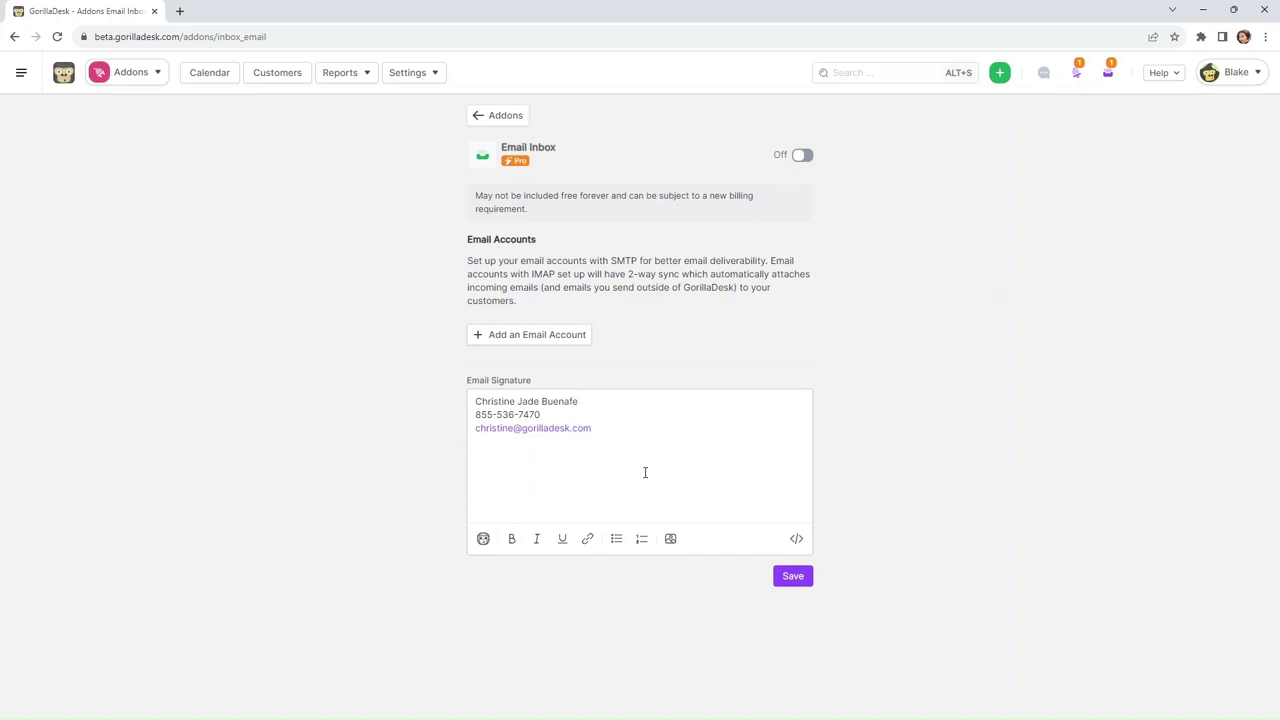
- Add a new email account and choose the team member as the sender name
{"action": "left_click", "coordinate": [559, 343]}
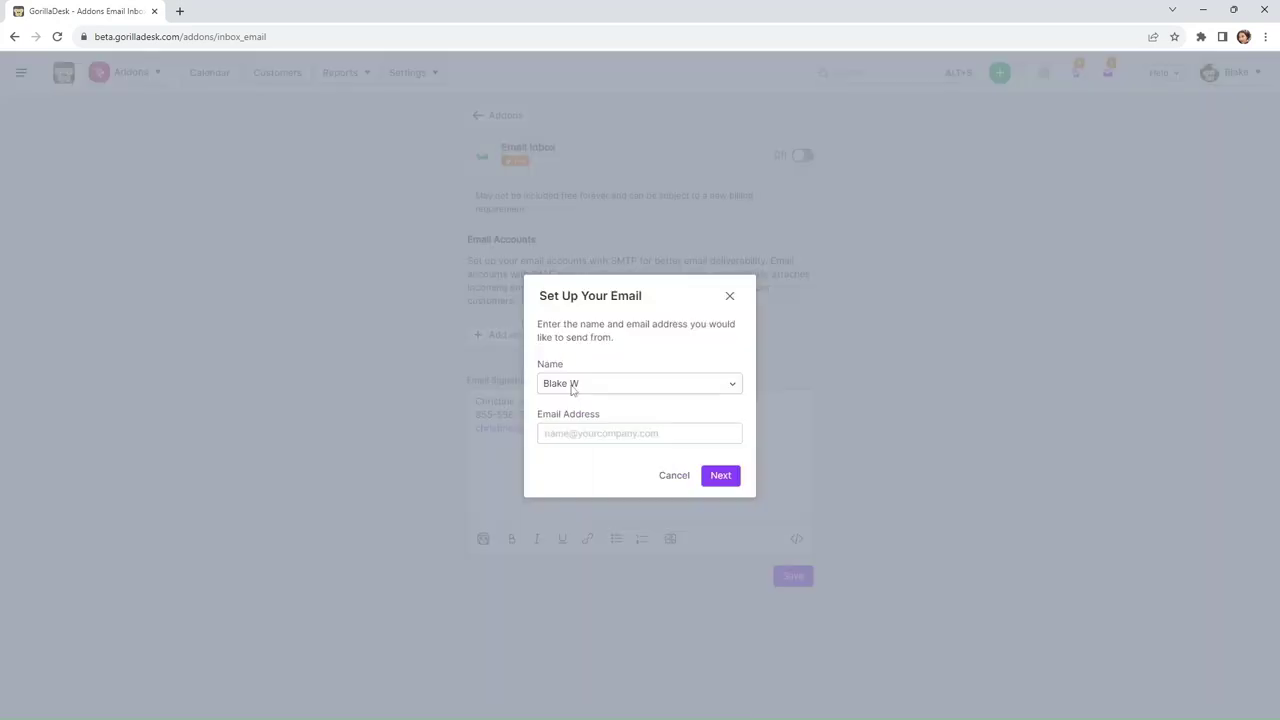
{"action": "left_click", "coordinate": [641, 394]}
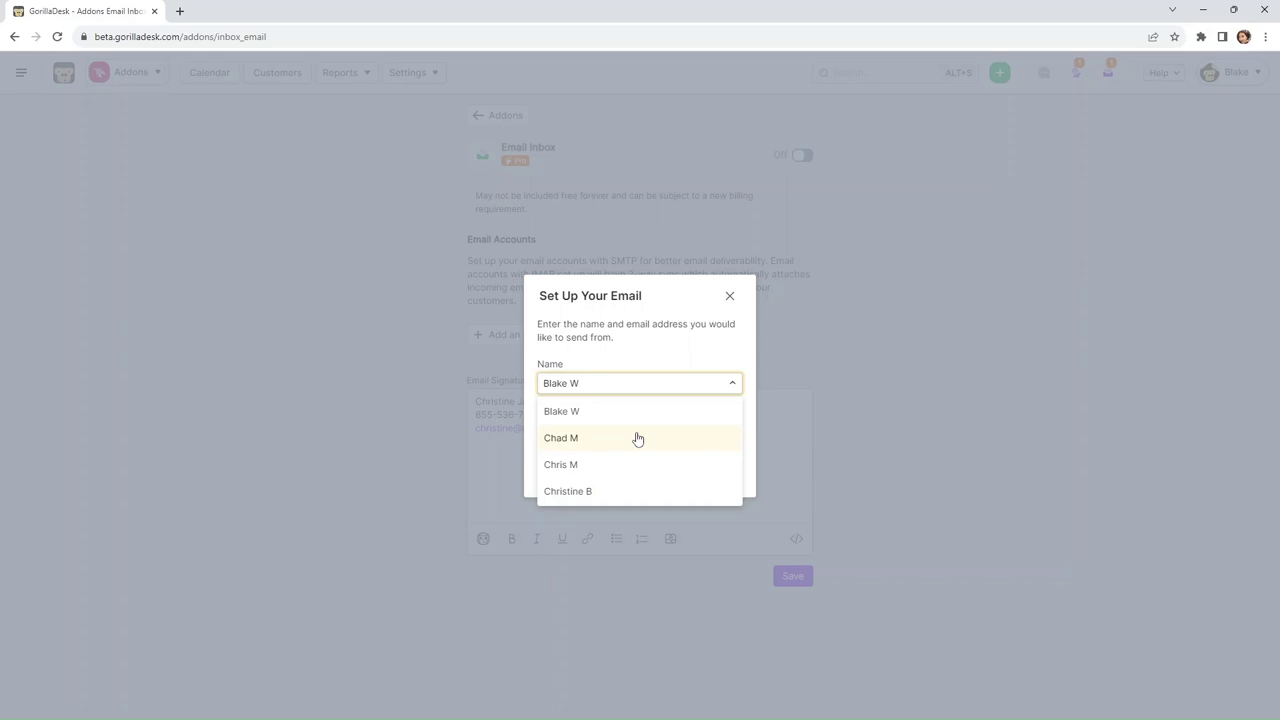
{"action": "left_click", "coordinate": [599, 490]}
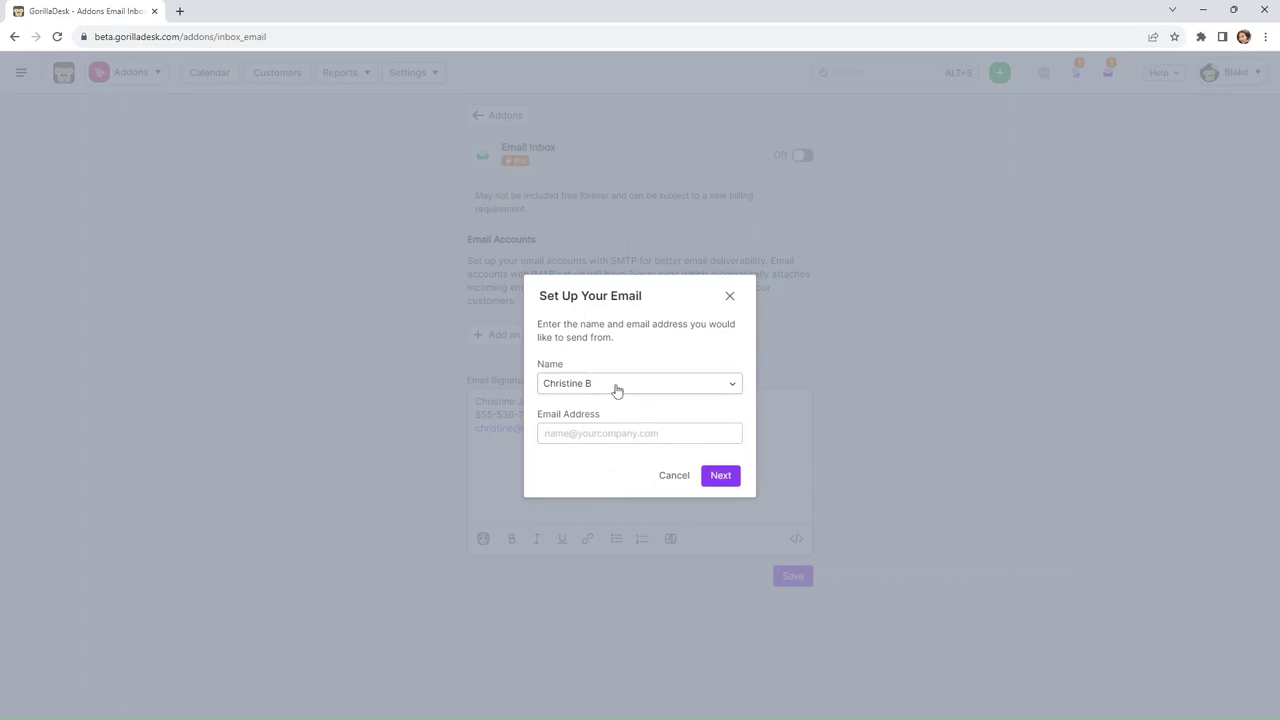
- Enter the team member's work e-mail address, correcting the domain to gorilladesk.com
{"action": "left_click", "coordinate": [638, 433]}
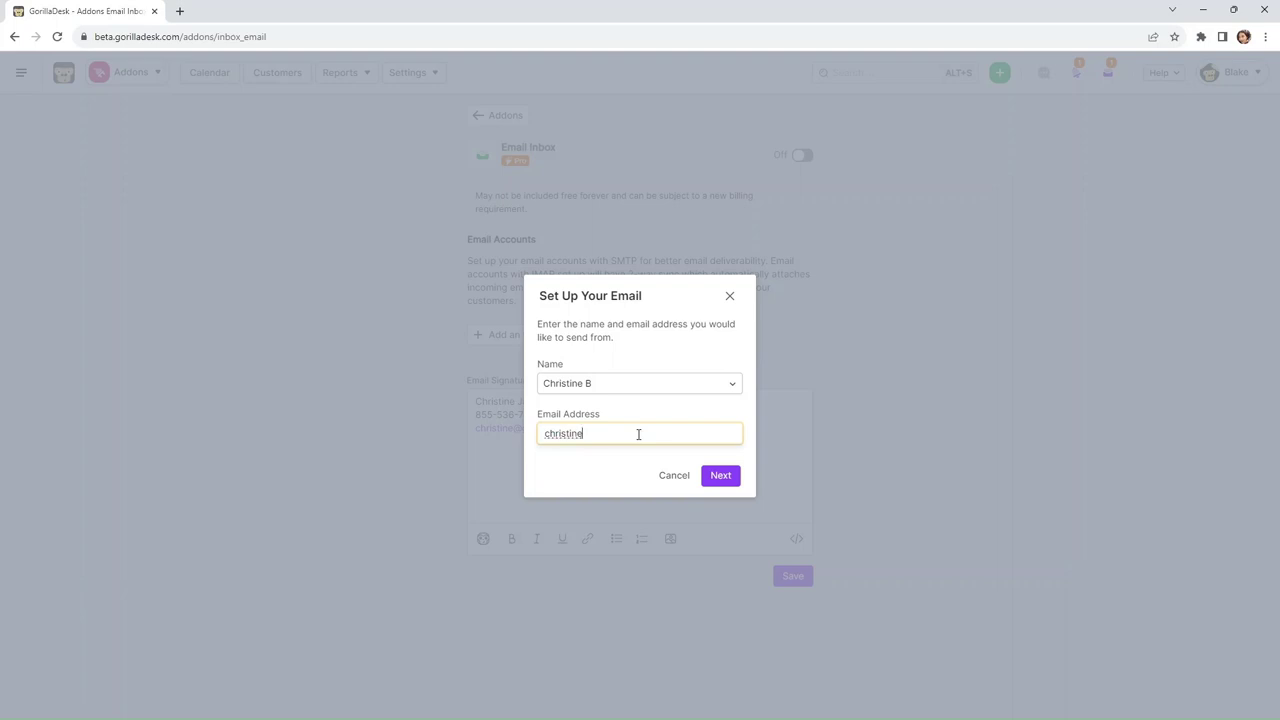
{"action": "left_click_drag", "start_coordinate": [590, 433], "coordinate": [616, 433]}
{"action": "key", "text": "BackSpace"}
{"action": "type", "text": "orilladesk.com"}
{"action": "left_click", "coordinate": [642, 479]}
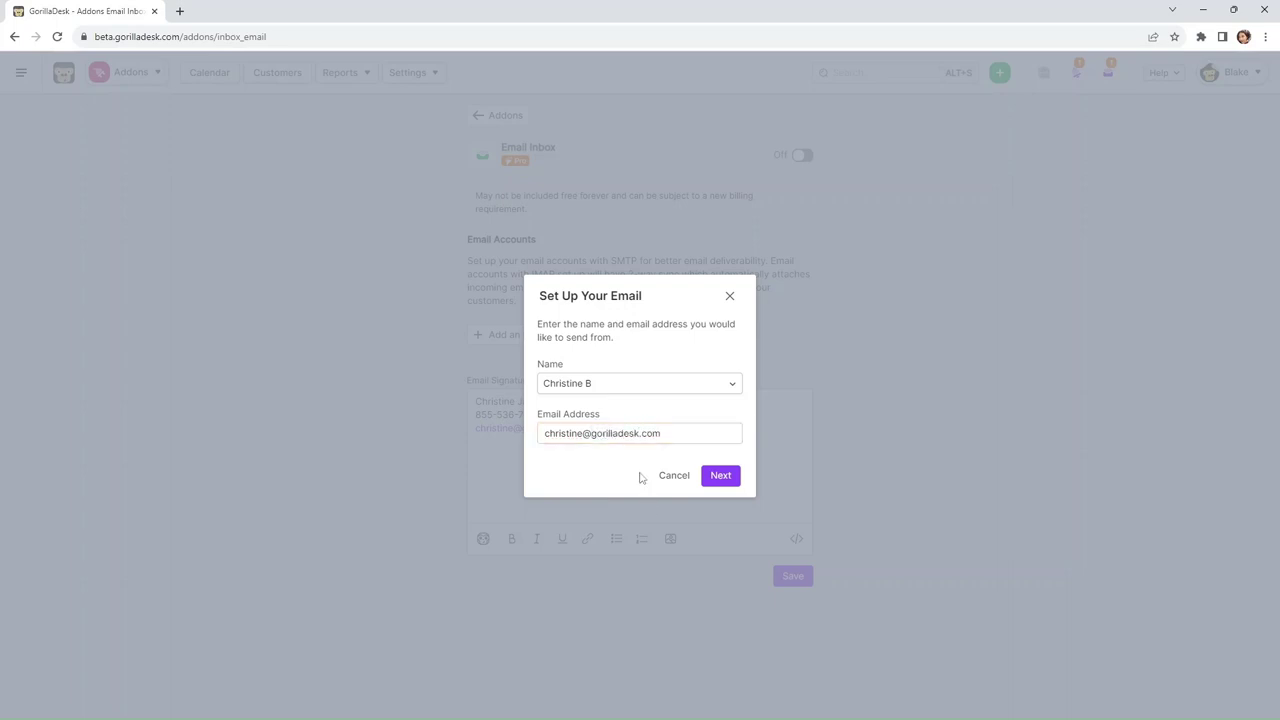
- Continue to confirming the work email, with incoming and outgoing email logging enabled
{"action": "left_click", "coordinate": [722, 479]}
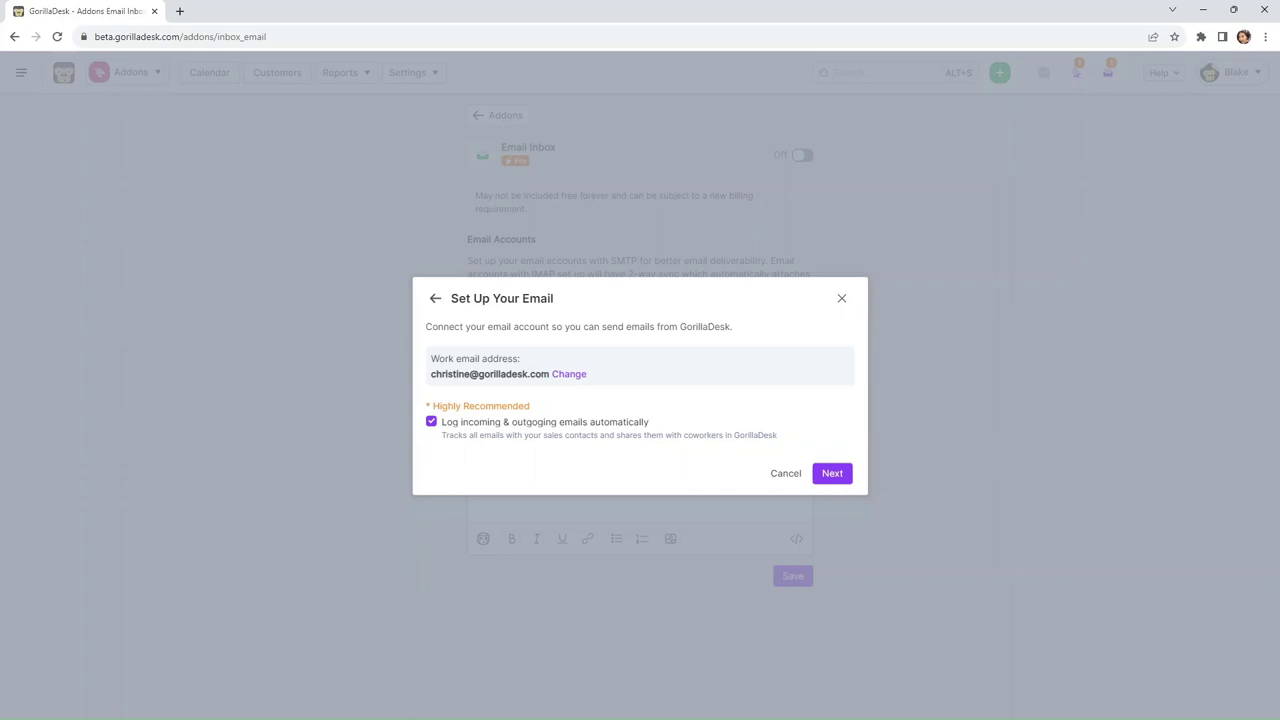
- Advance to the Confirm Account step offering Google, Microsoft or custom IMAP/SMTP settings
{"action": "left_click", "coordinate": [842, 477]}
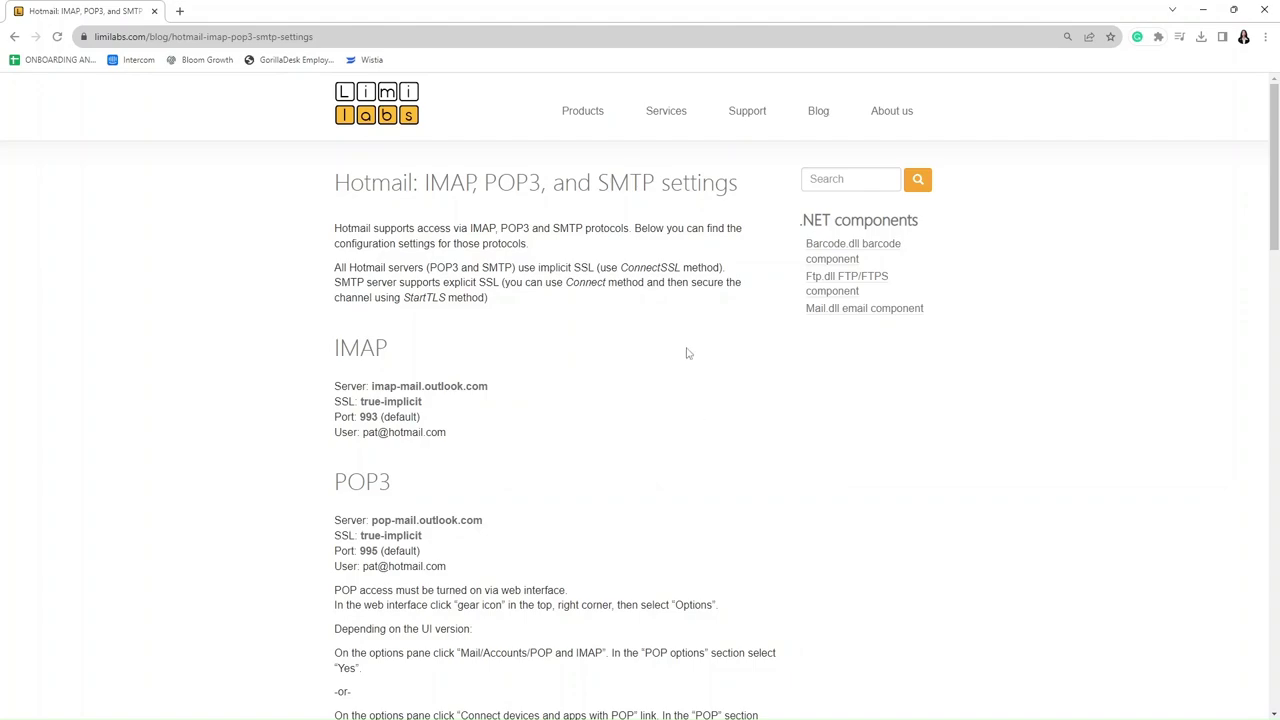
- Review Hotmail's IMAP, POP3 and SMTP settings on the Limilabs page, then close that window
{"action": "scroll", "coordinate": [686, 352], "scroll_direction": "down", "scroll_amount": 1}
{"action": "scroll", "coordinate": [592, 333], "scroll_direction": "down", "scroll_amount": 3}
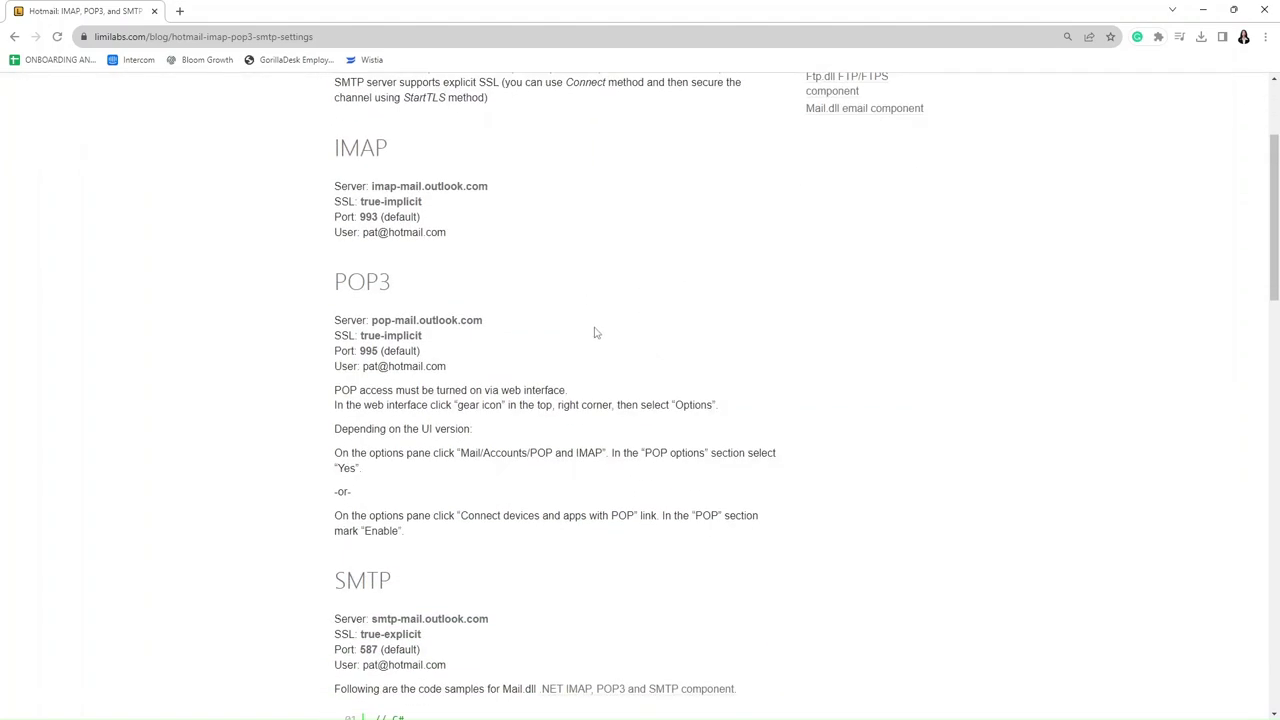
{"action": "scroll", "coordinate": [654, 417], "scroll_direction": "up", "scroll_amount": 3}
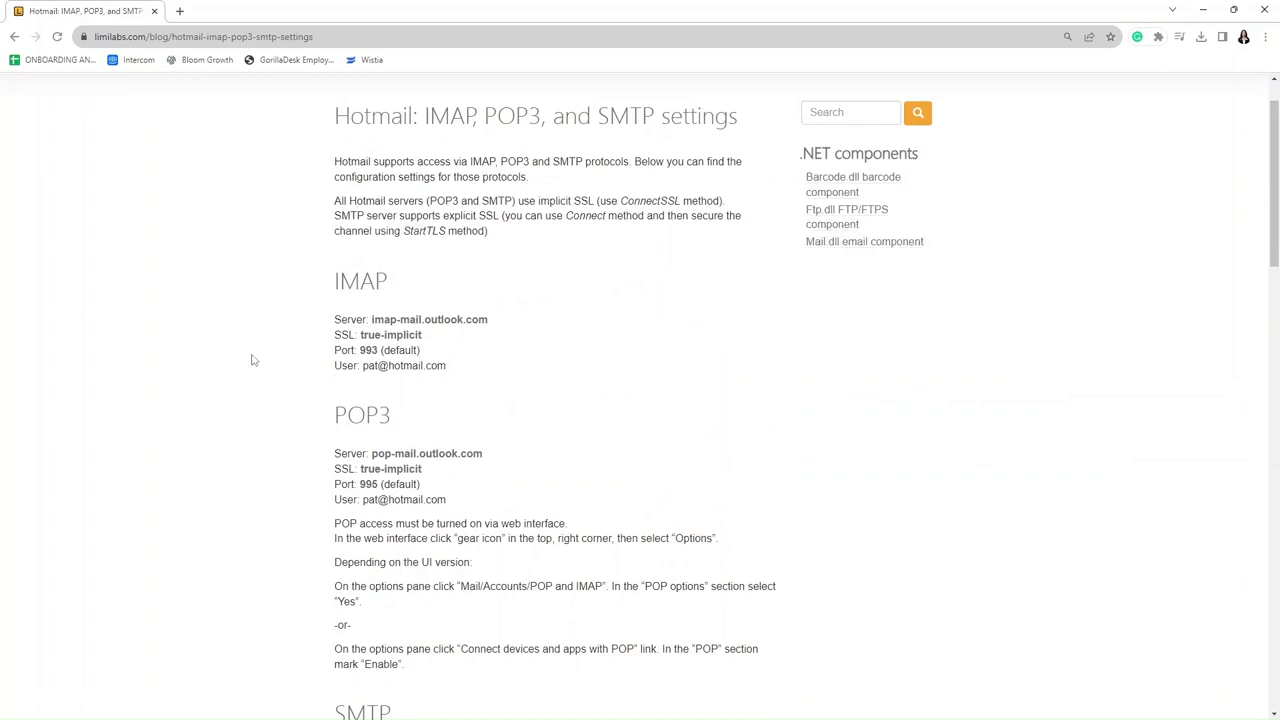
{"action": "scroll", "coordinate": [612, 442], "scroll_direction": "down", "scroll_amount": 1}
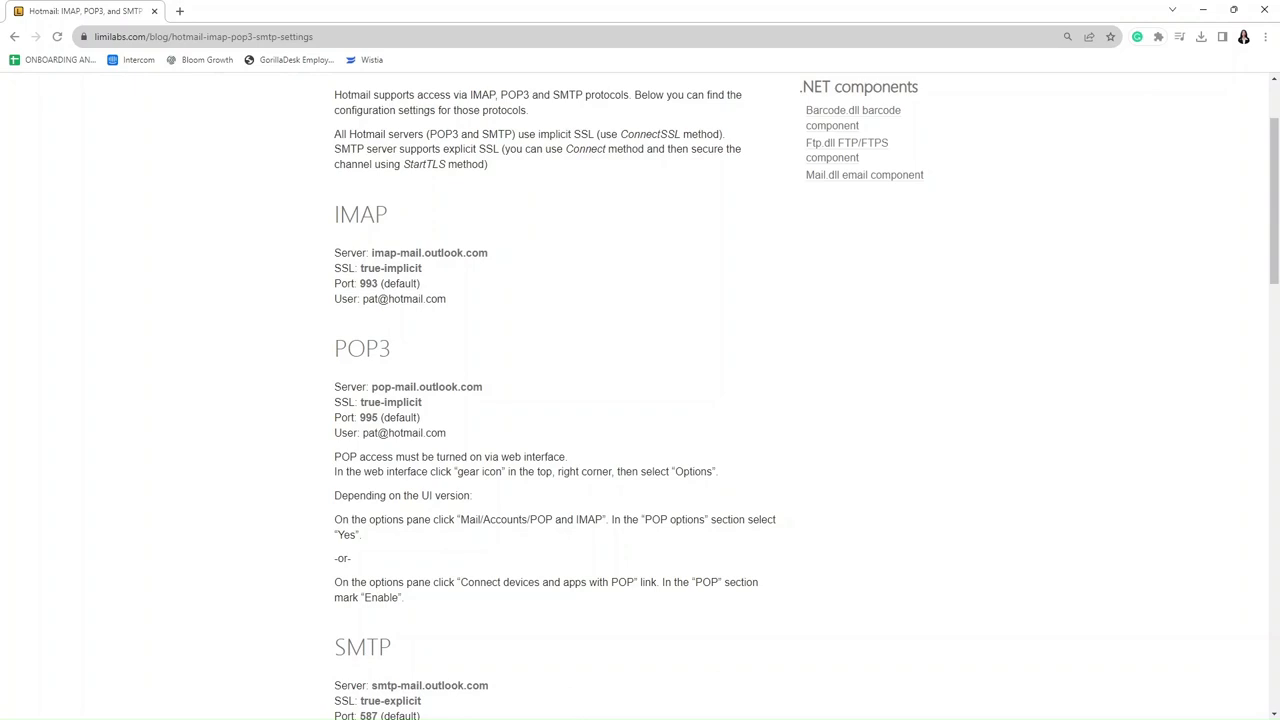
{"action": "left_click", "coordinate": [1264, 12]}
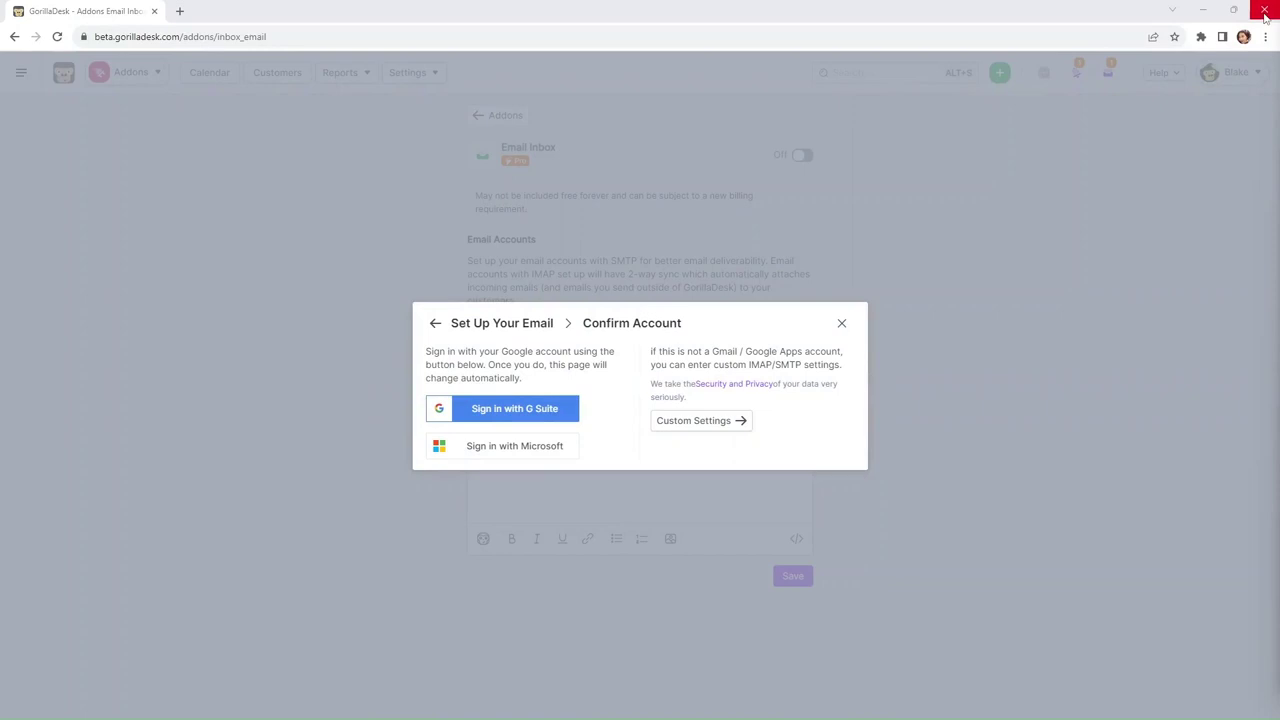
- Sign in with G Suite using the work account and its password
{"action": "left_click", "coordinate": [514, 412]}
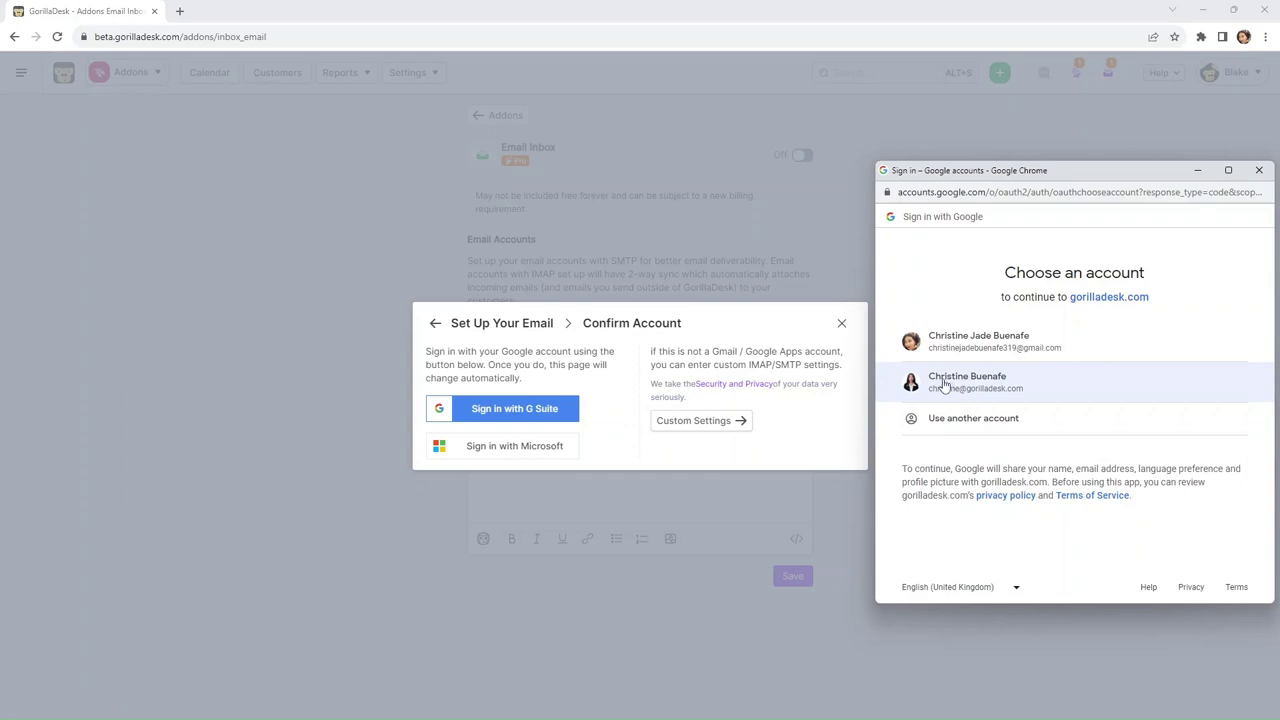
{"action": "left_click", "coordinate": [943, 385]}
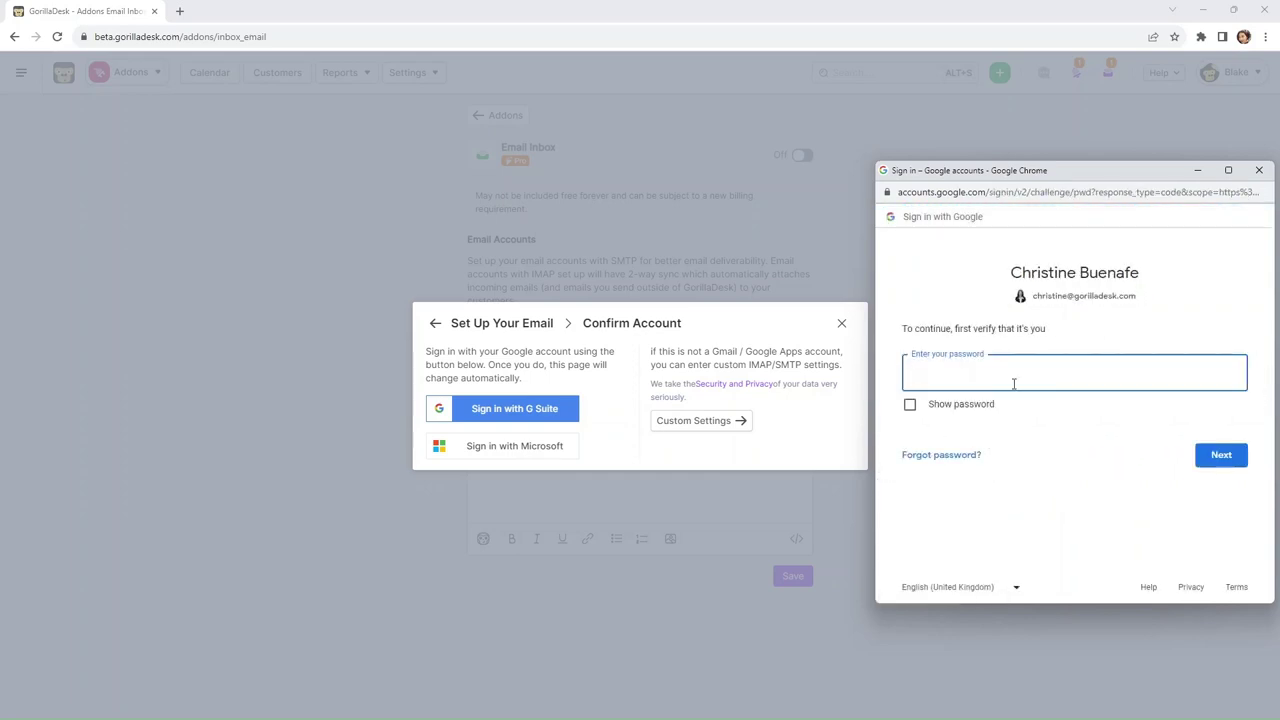
{"action": "type", "text": "••••••••••••••"}
{"action": "left_click", "coordinate": [1222, 458]}
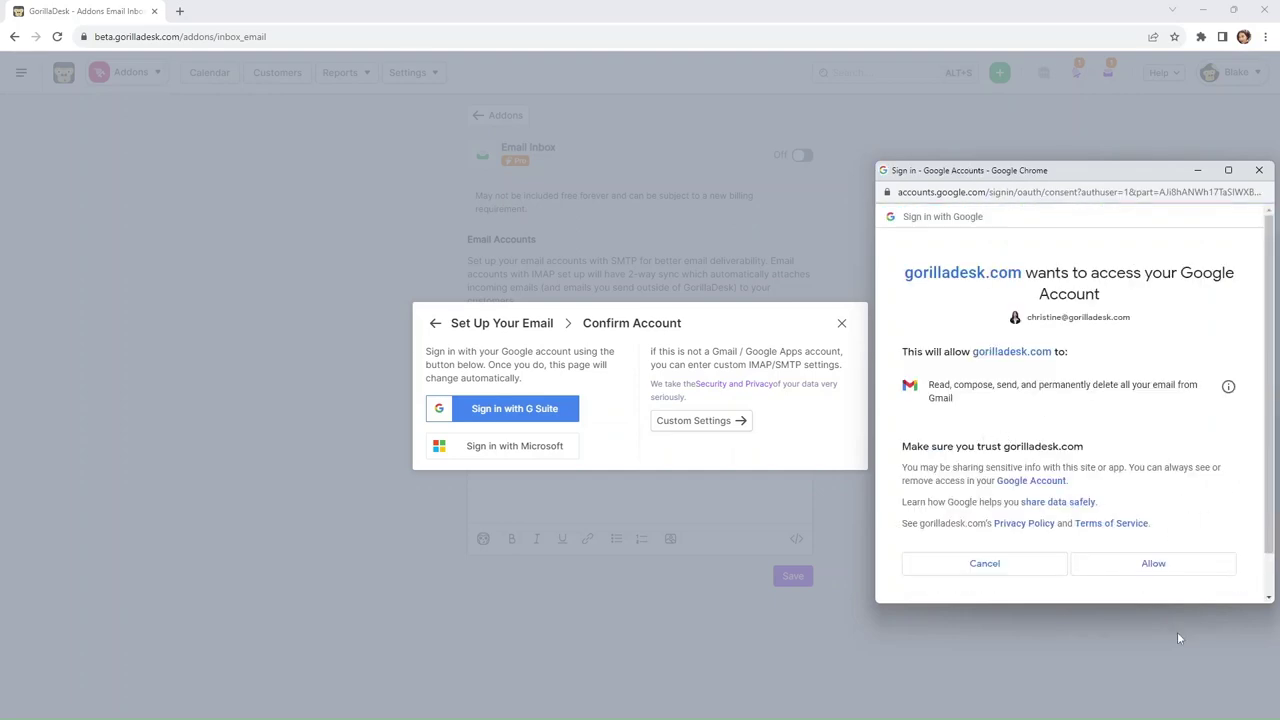
- Allow gorilladesk.com Gmail access so SMTP and IMAP both show Connected
{"action": "left_click", "coordinate": [1150, 575]}
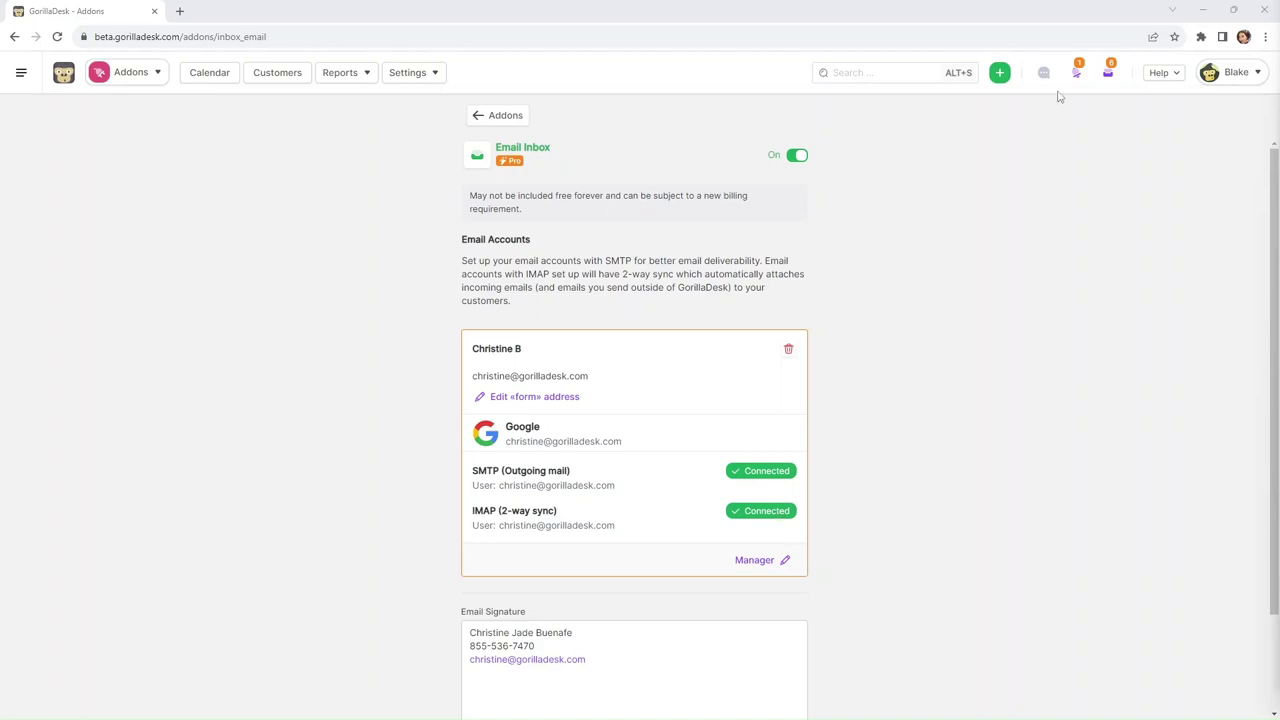
- Open the Inbox and select all six items with the header checkbox
{"action": "left_click", "coordinate": [1107, 76]}
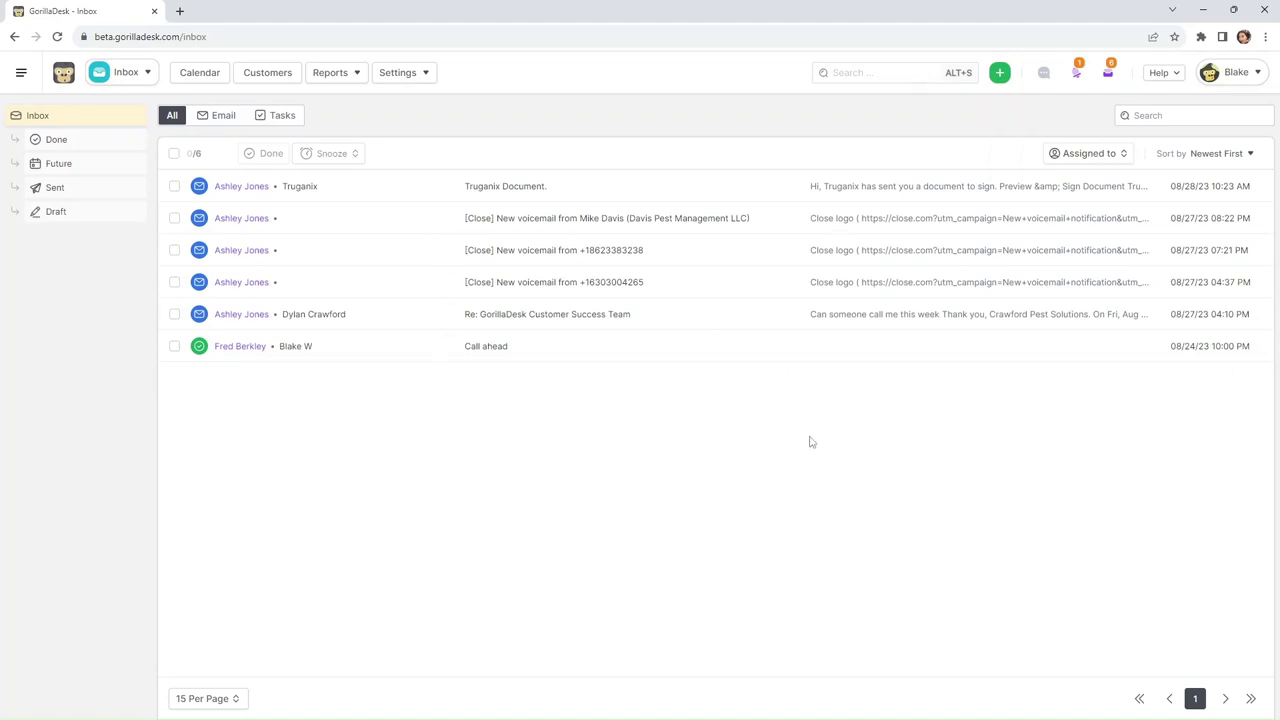
{"action": "left_click", "coordinate": [174, 153]}
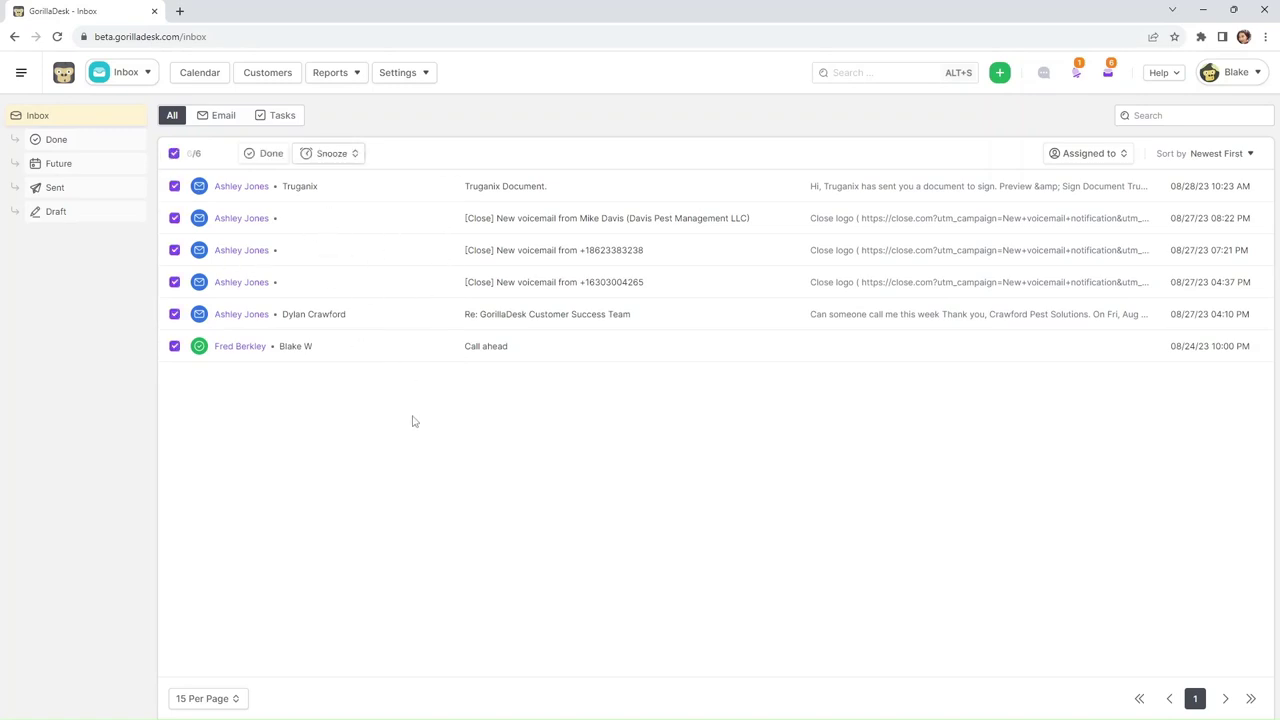
- Mark all six items Done, then sort Oldest First and back to Newest First
{"action": "left_click", "coordinate": [265, 154]}
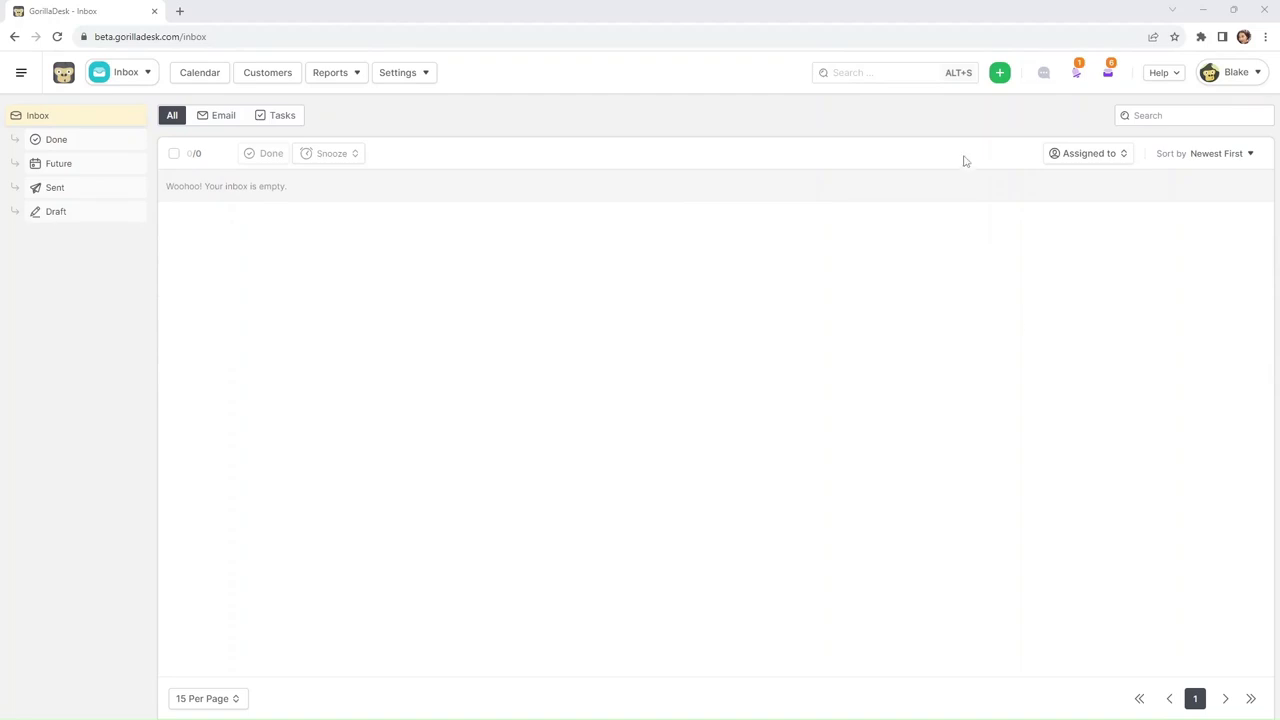
{"action": "left_click", "coordinate": [1200, 158]}
{"action": "left_click", "coordinate": [1193, 185]}
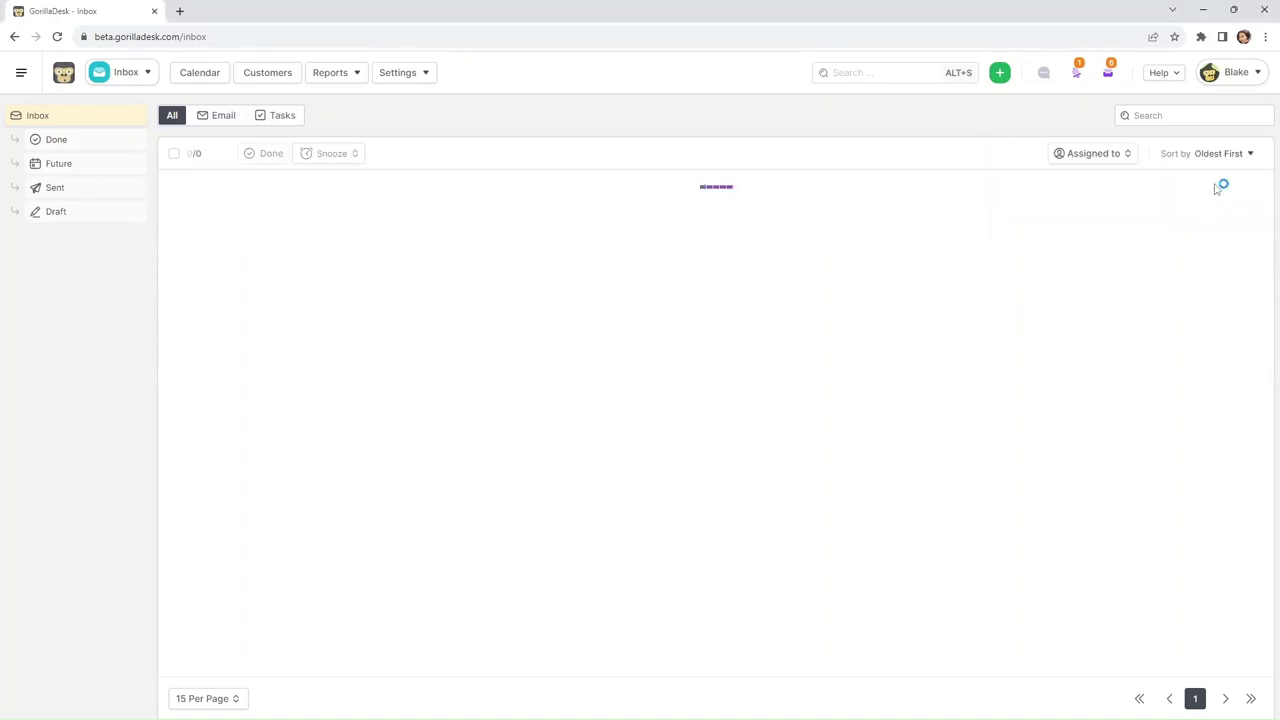
{"action": "left_click", "coordinate": [1228, 156]}
{"action": "left_click", "coordinate": [1192, 209]}
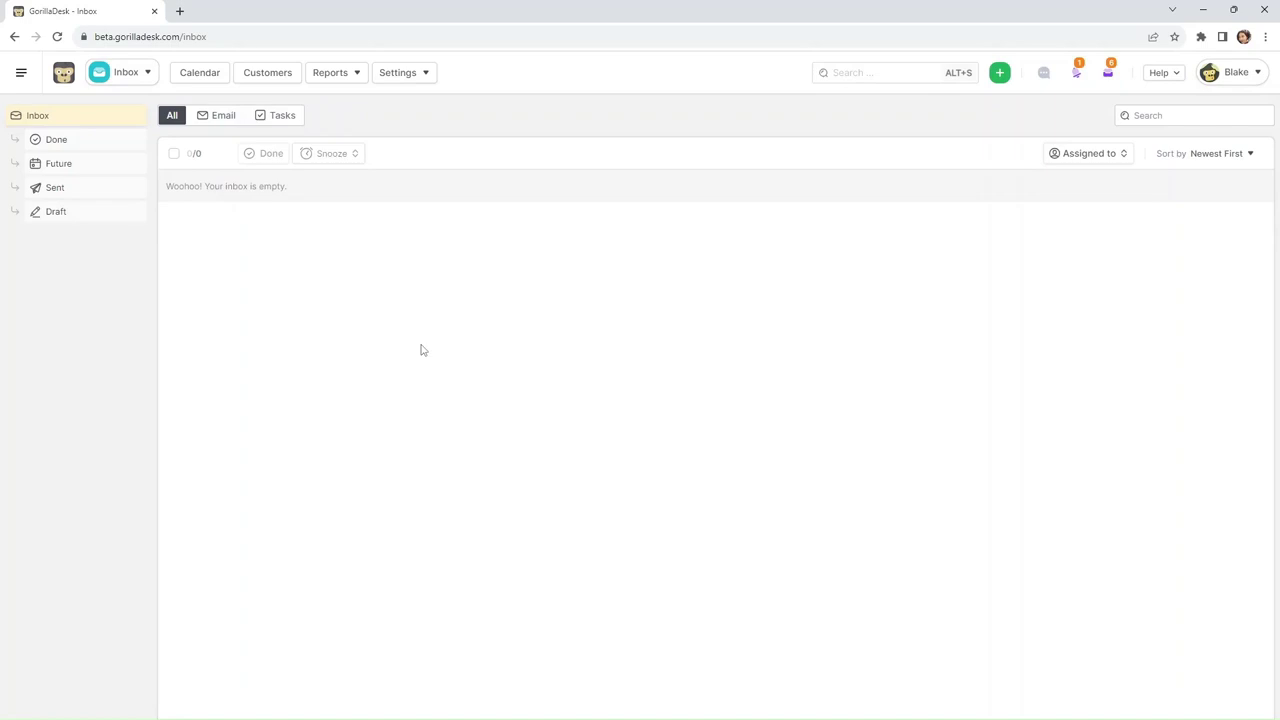
- Search the header bar for the customer's first name and open the matching customer record
{"action": "left_click", "coordinate": [930, 78]}
{"action": "type", "text": "ashley"}
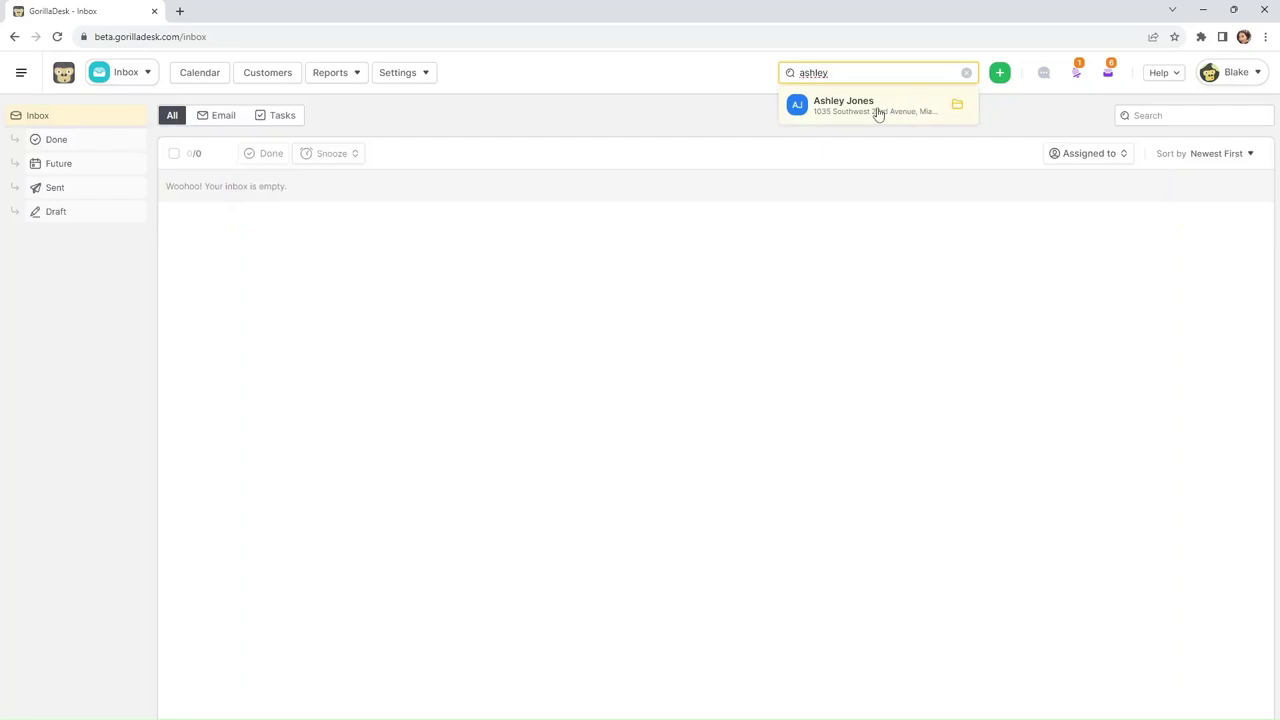
{"action": "left_click", "coordinate": [878, 114]}
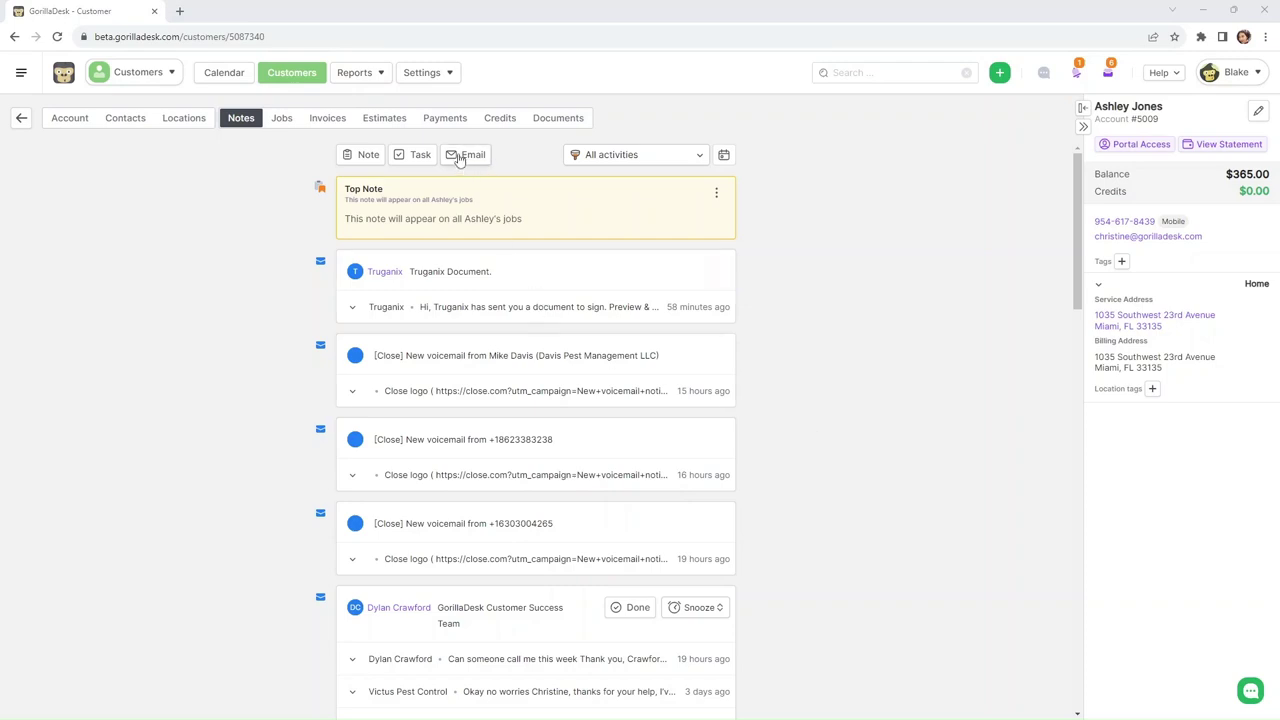
- Start a new email draft to this customer from their Notes feed
{"action": "left_click", "coordinate": [466, 155]}
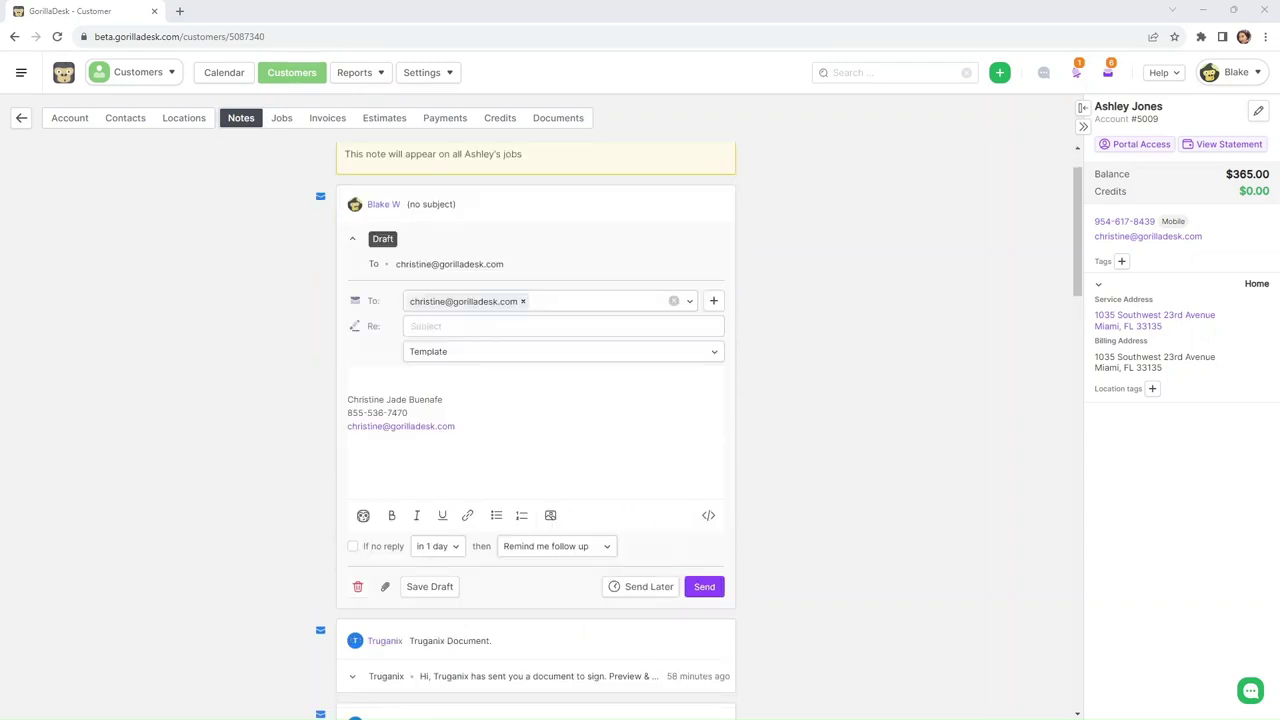